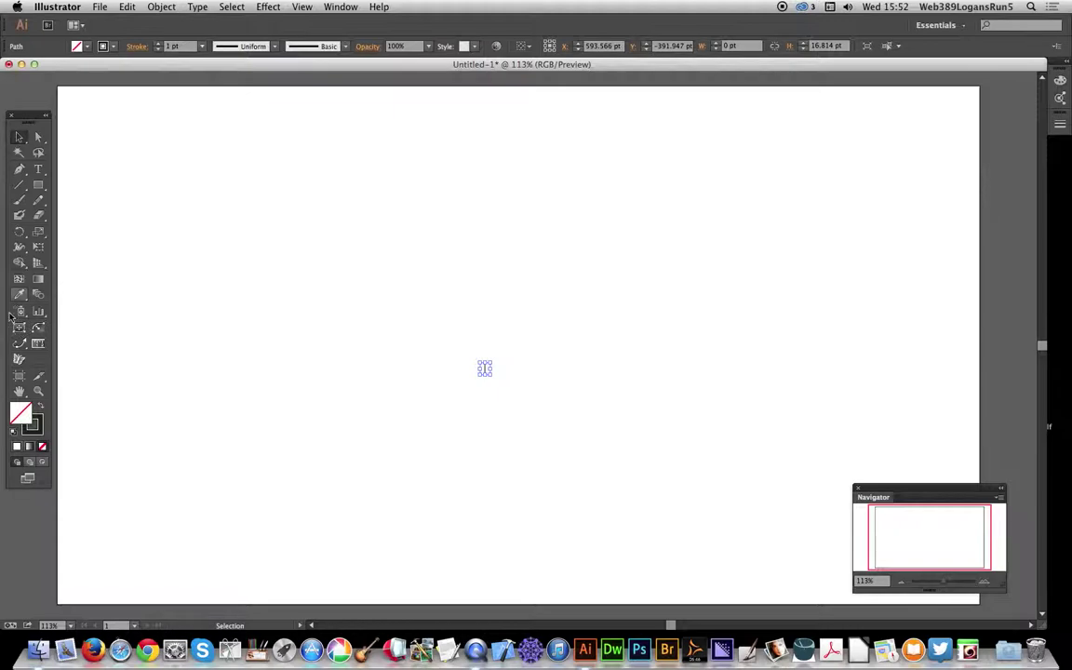
Confirm the Spiral extension: winding constant 0.22, fixed radius 58.521 pt, reversed curvature.
double_click(20, 342)
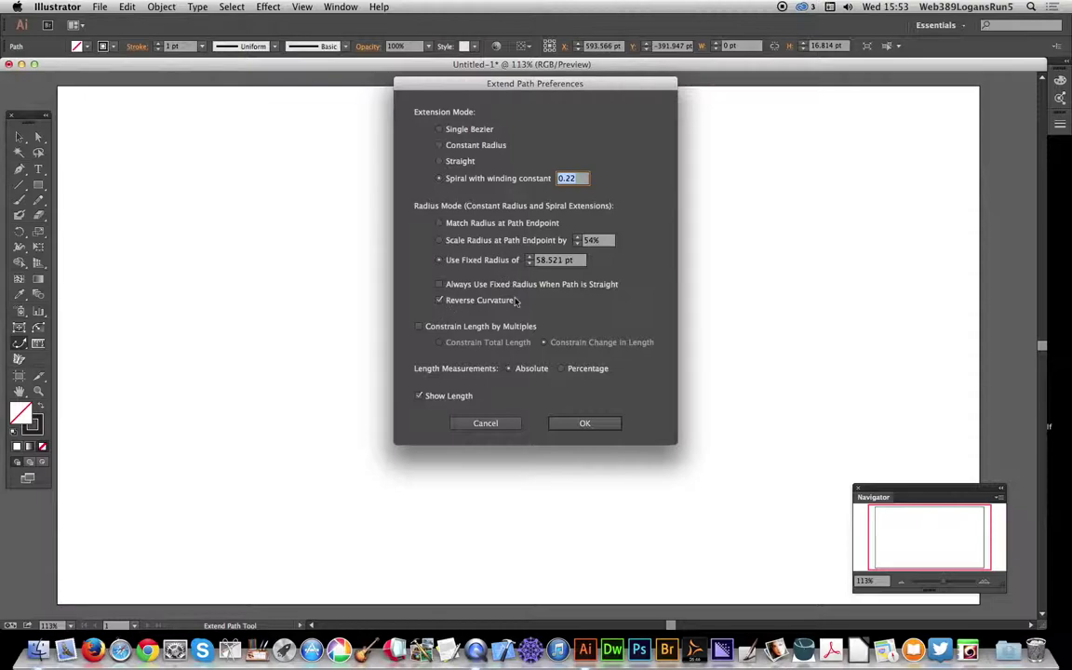
left_click(585, 423)
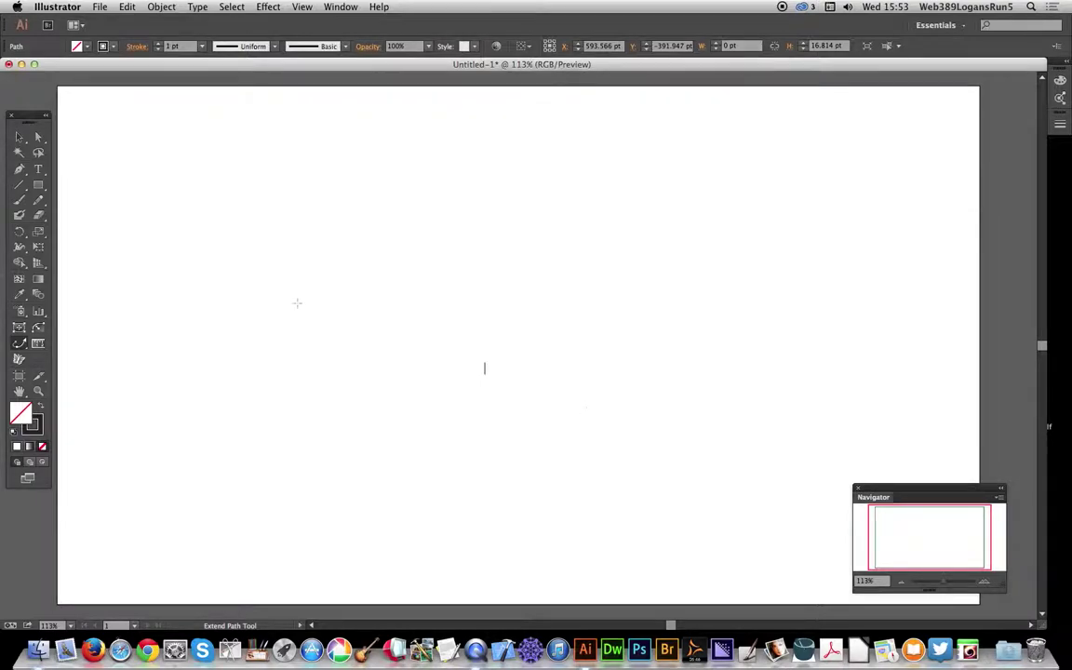
Select the short vertical line and paste a copy of it at the view centre.
key("v")
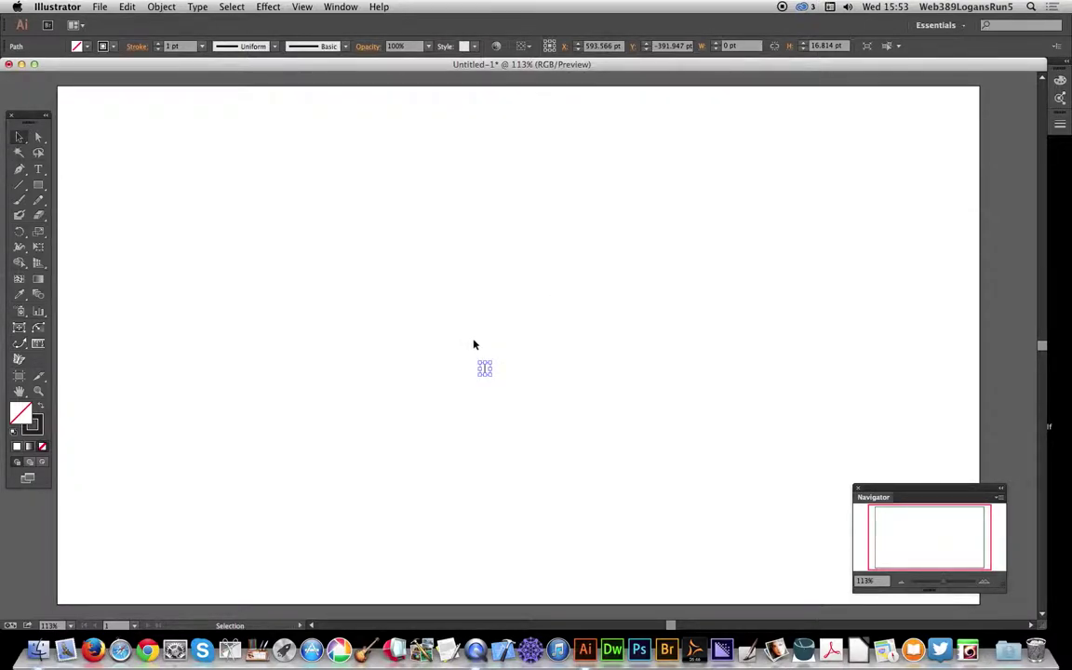
left_click(465, 351)
left_click_drag(465, 351, 490, 371)
key("a")
key("super+v")
Delete the original lower line and select the pasted copy at X 639.566 pt, Y -359.947 pt.
key("v")
left_click_drag(465, 351, 496, 388)
key("Delete")
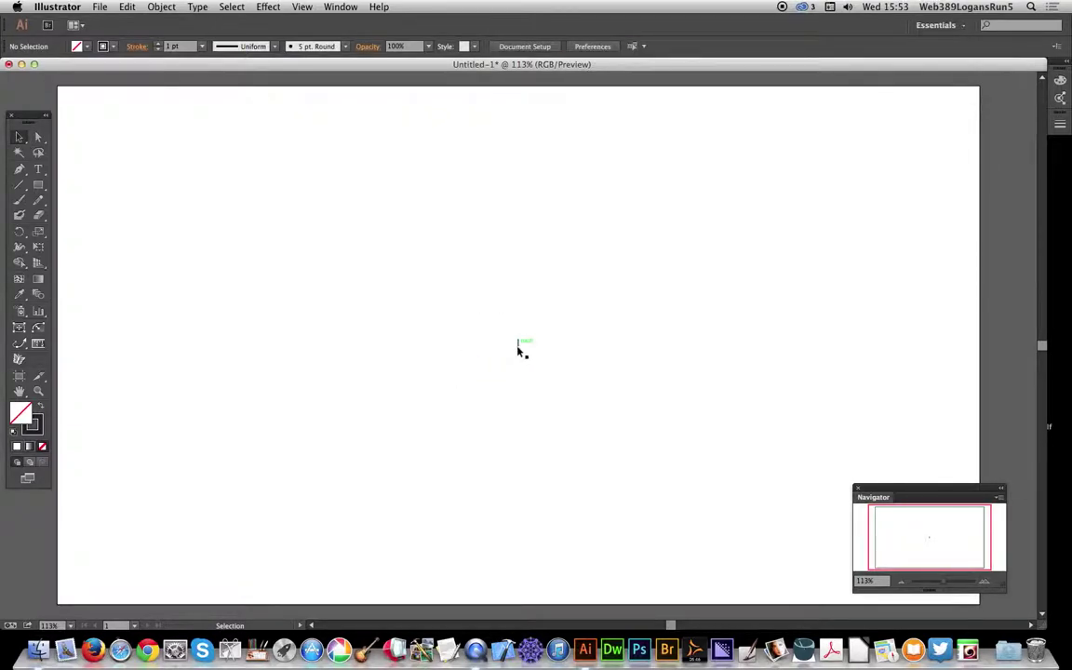
left_click(519, 347)
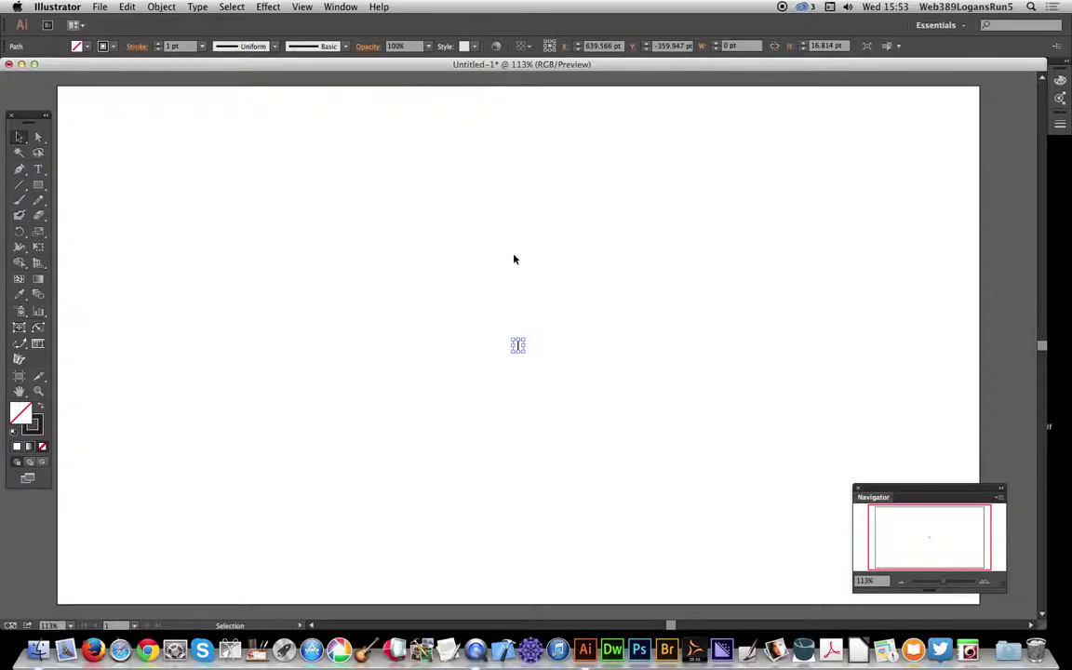
left_click(19, 347)
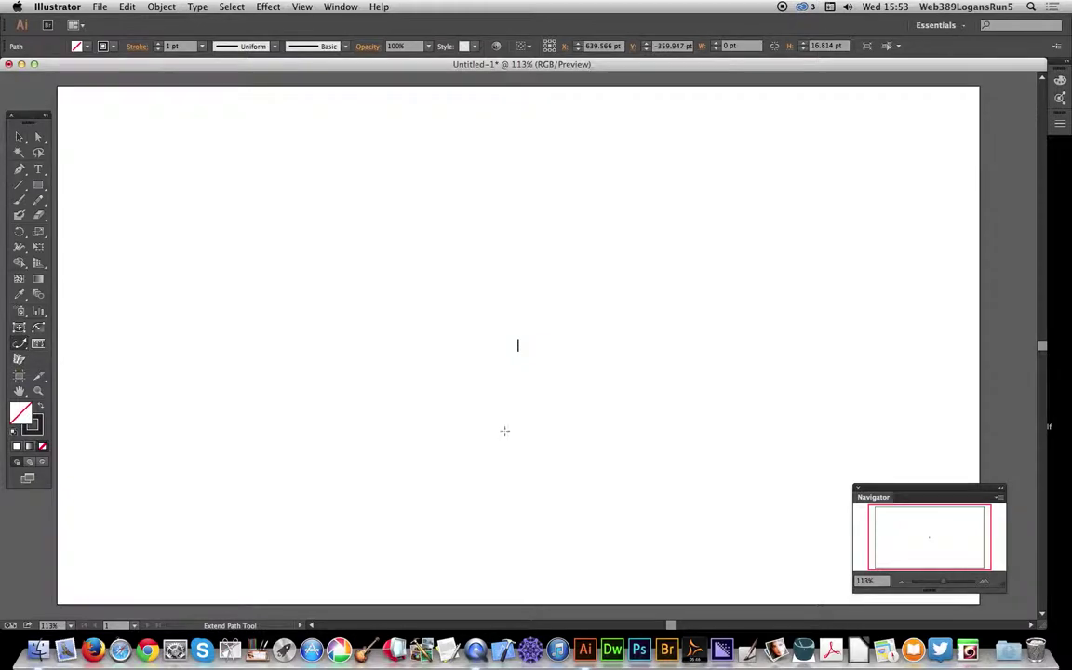
mouse_move(518, 345)
left_mouse_down()
mouse_move(574, 318)
mouse_move(564, 329)
left_mouse_up()
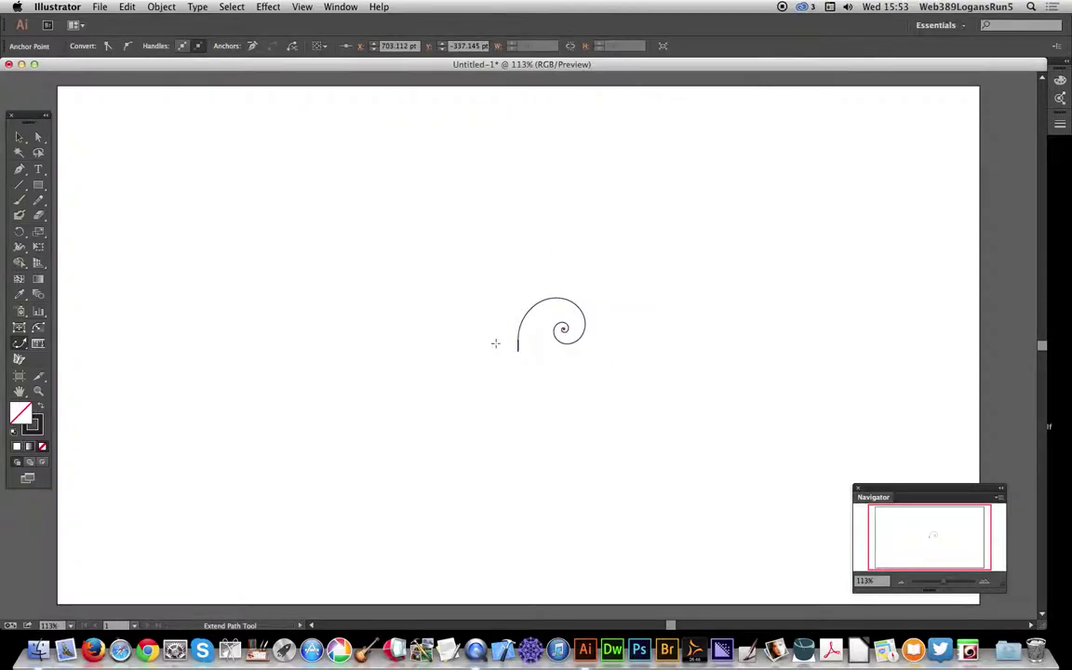
left_click(19, 137)
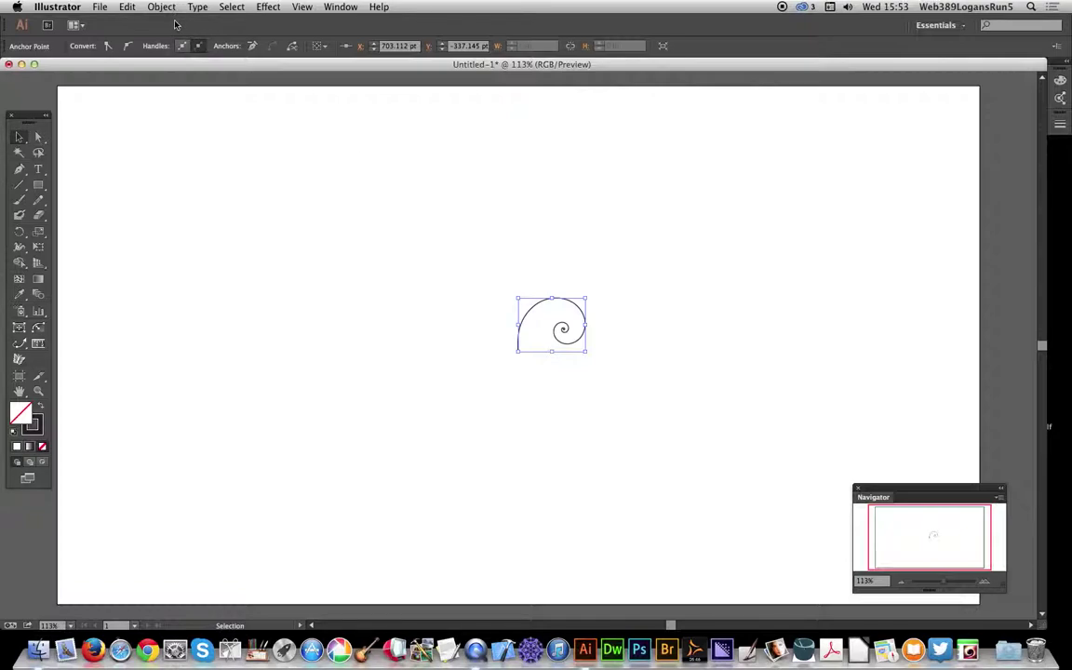
key("Delete")
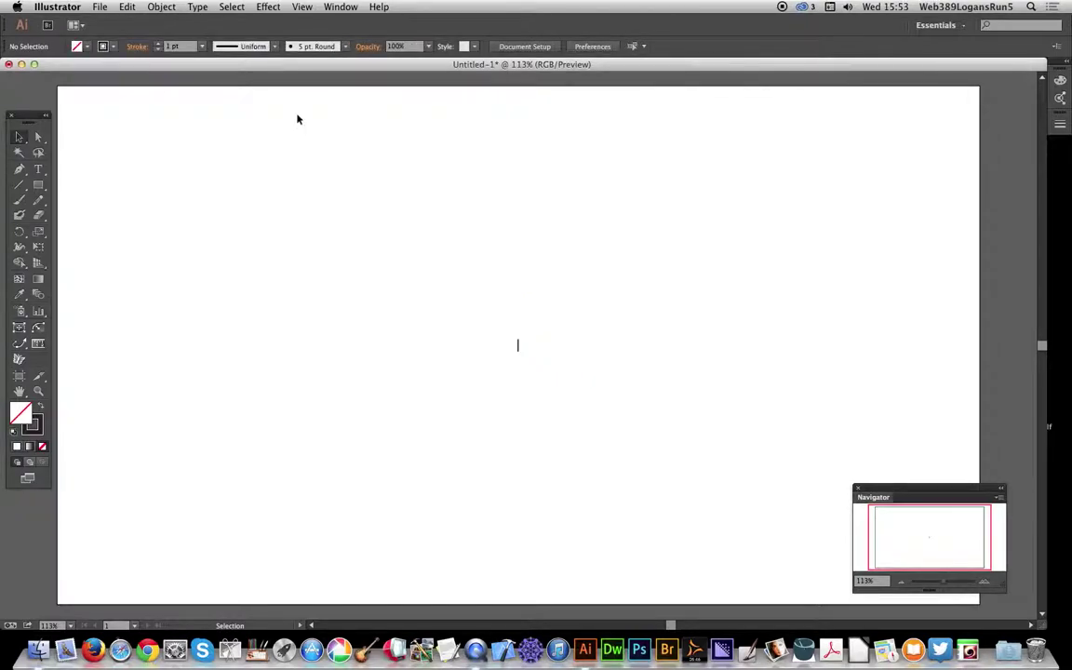
left_click(160, 7)
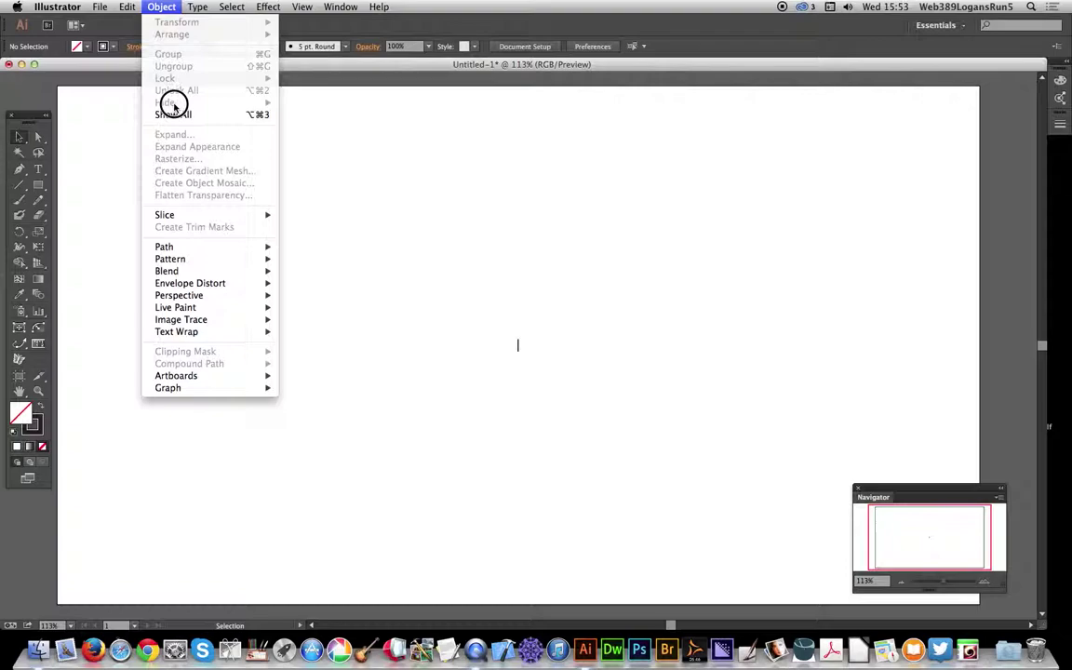
left_click(499, 219)
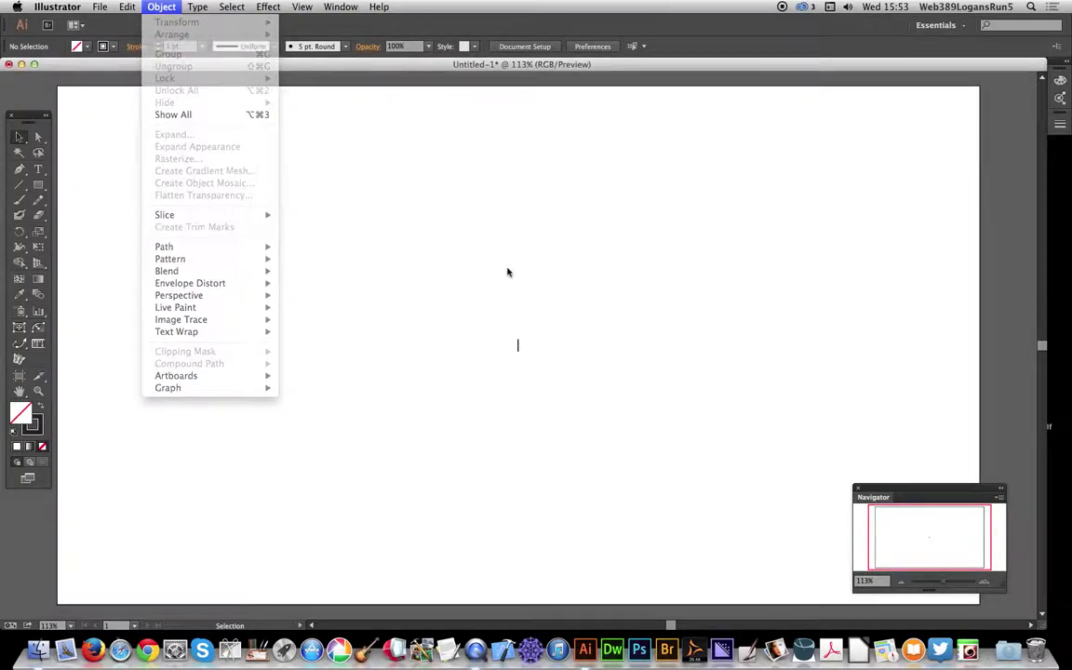
left_click(518, 346)
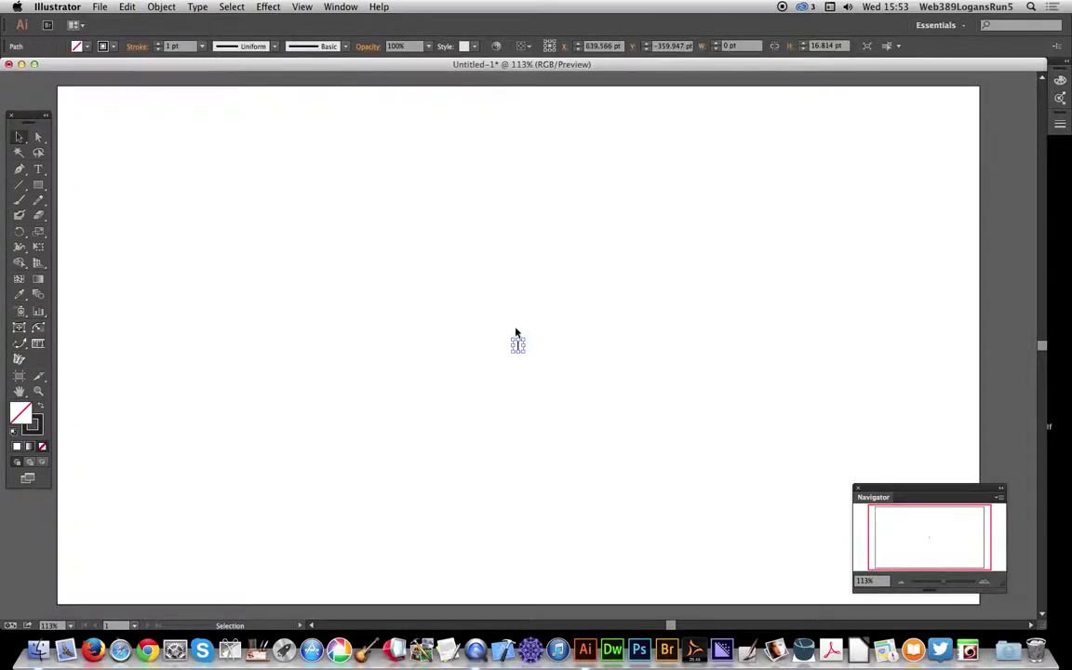
left_click(19, 343)
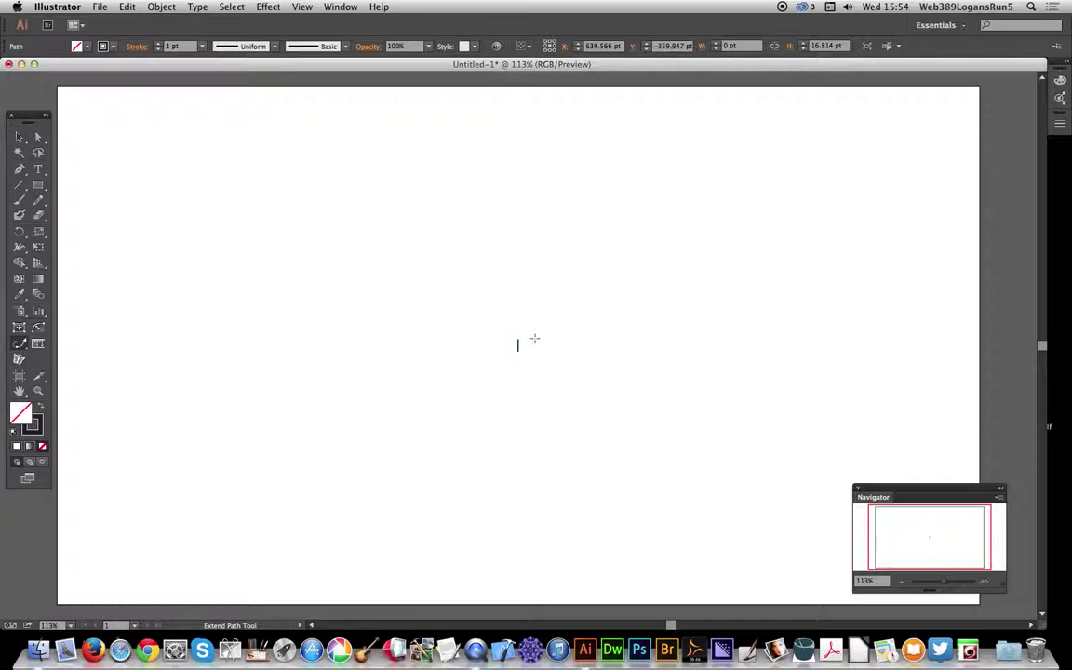
left_click_drag(518, 345, 519, 341)
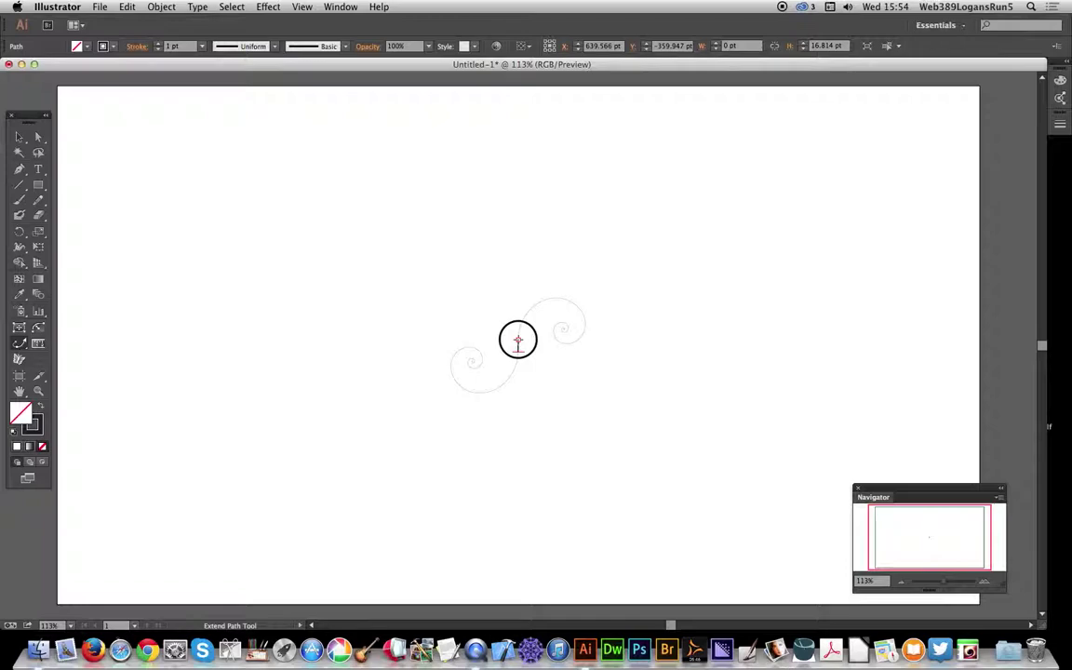
left_click_drag(517, 340, 594, 321)
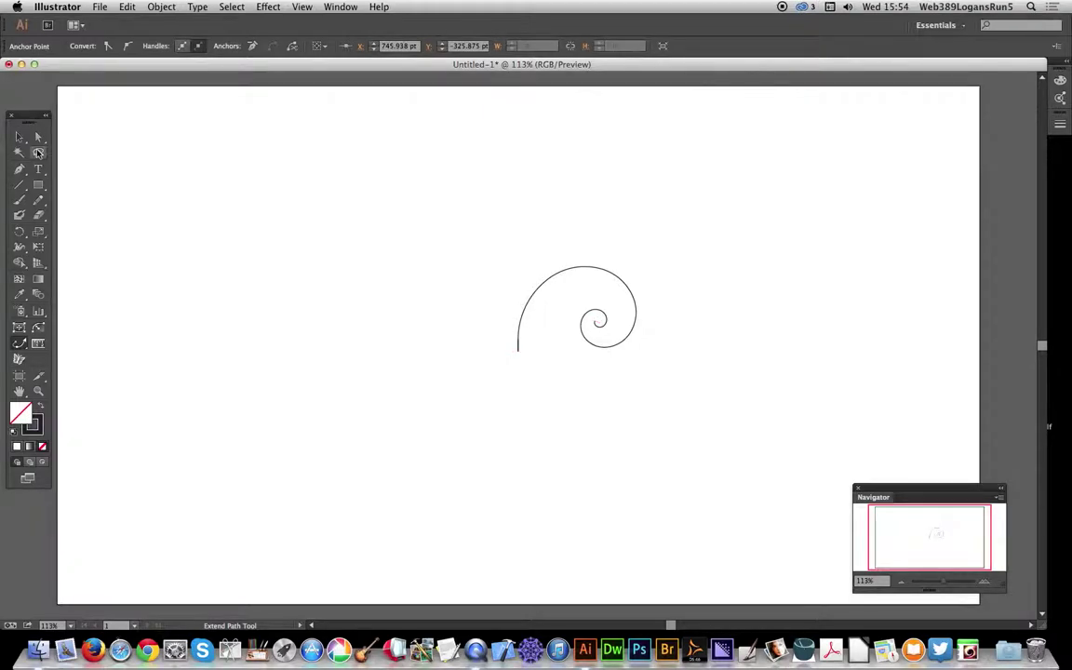
left_click(20, 138)
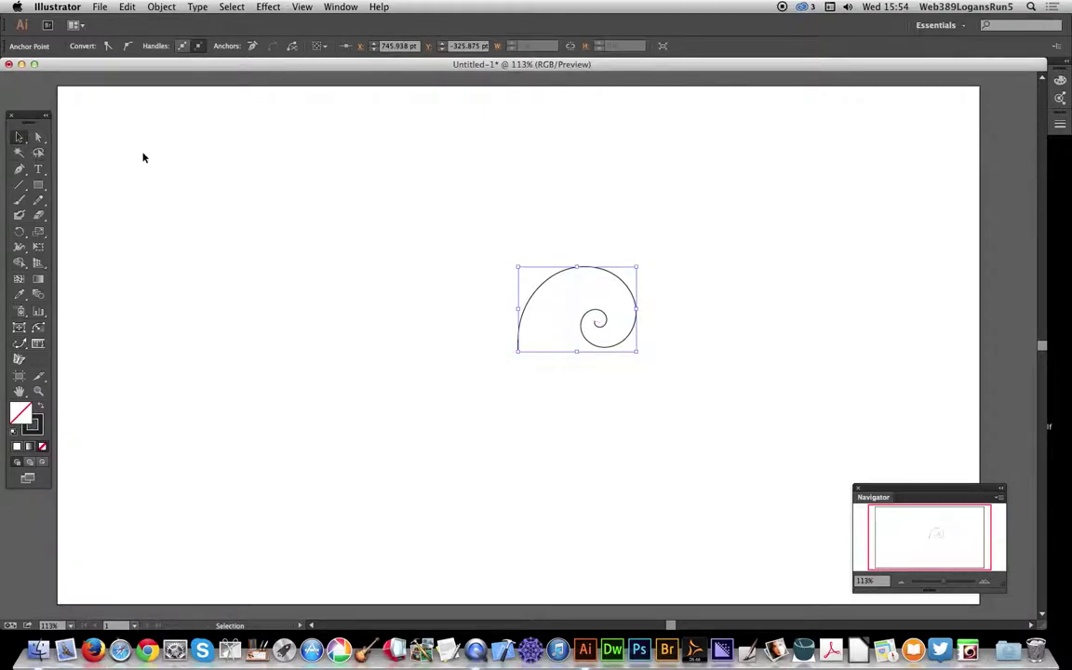
left_click(141, 157)
key("Delete")
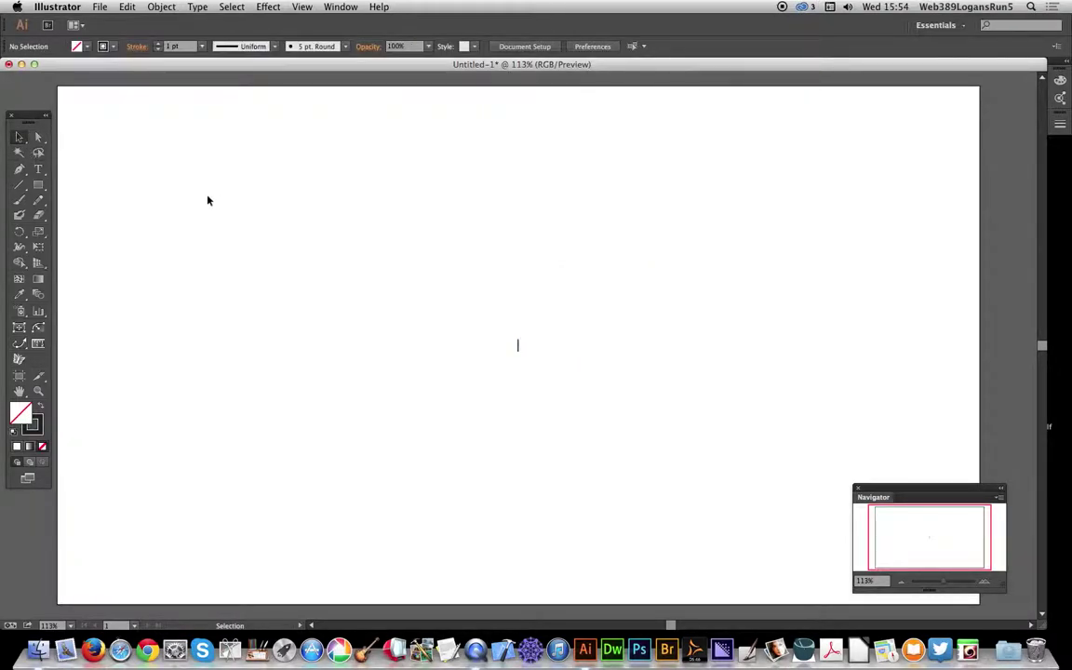
Extend the short vertical line into a right-hand spiral curl with the Extend Path Tool.
left_click(519, 347)
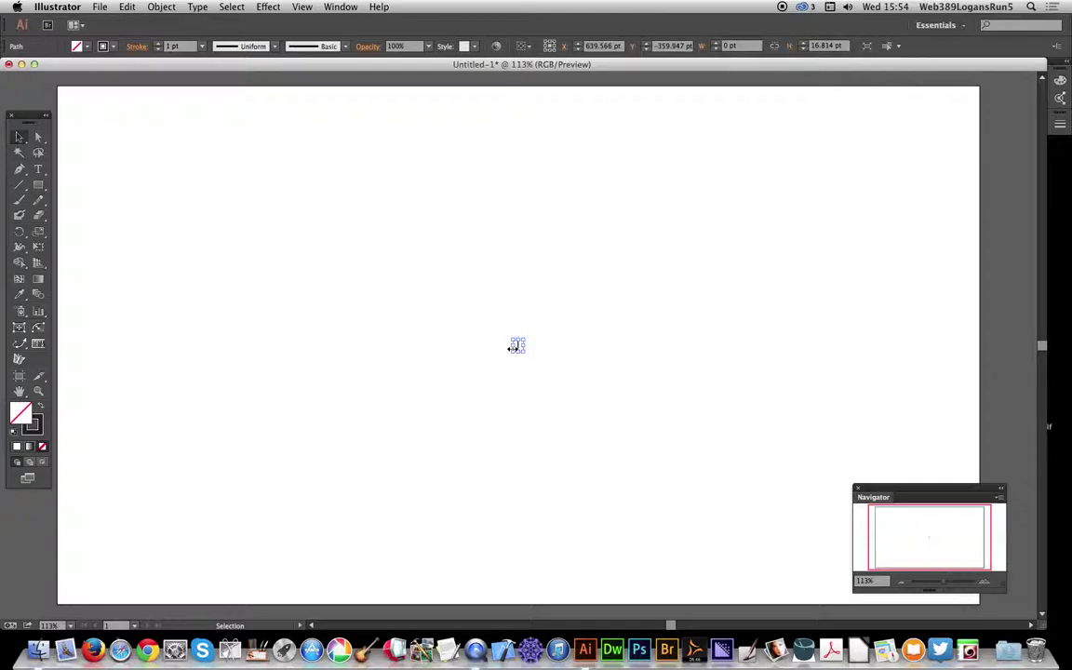
left_click(19, 344)
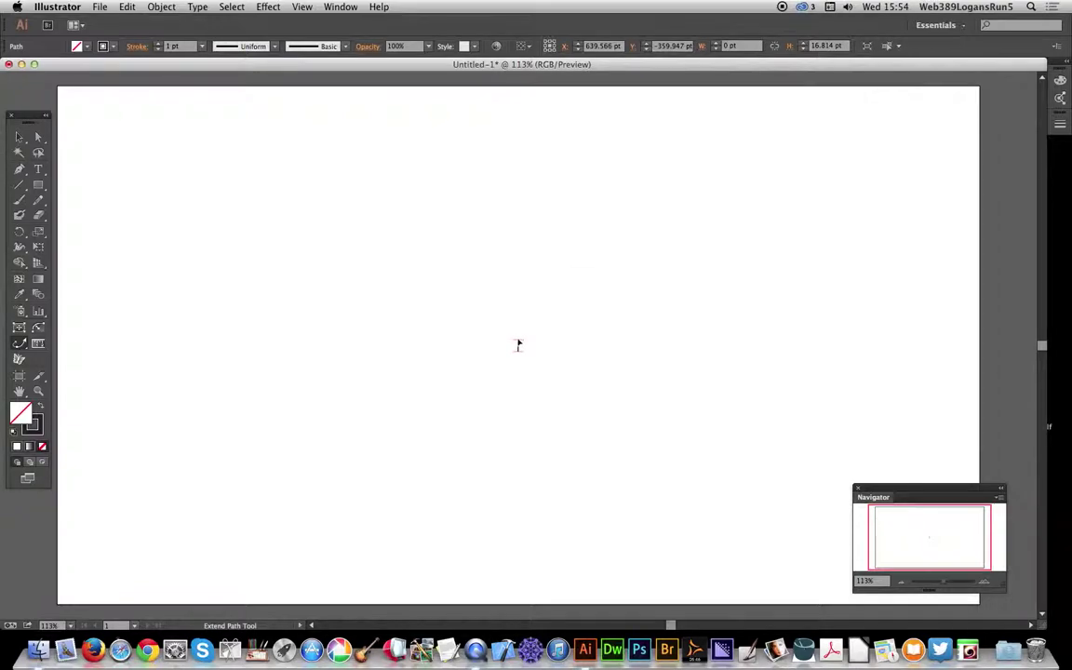
mouse_move(518, 345)
left_mouse_down()
mouse_move(598, 330)
mouse_move(518, 344)
left_mouse_up()
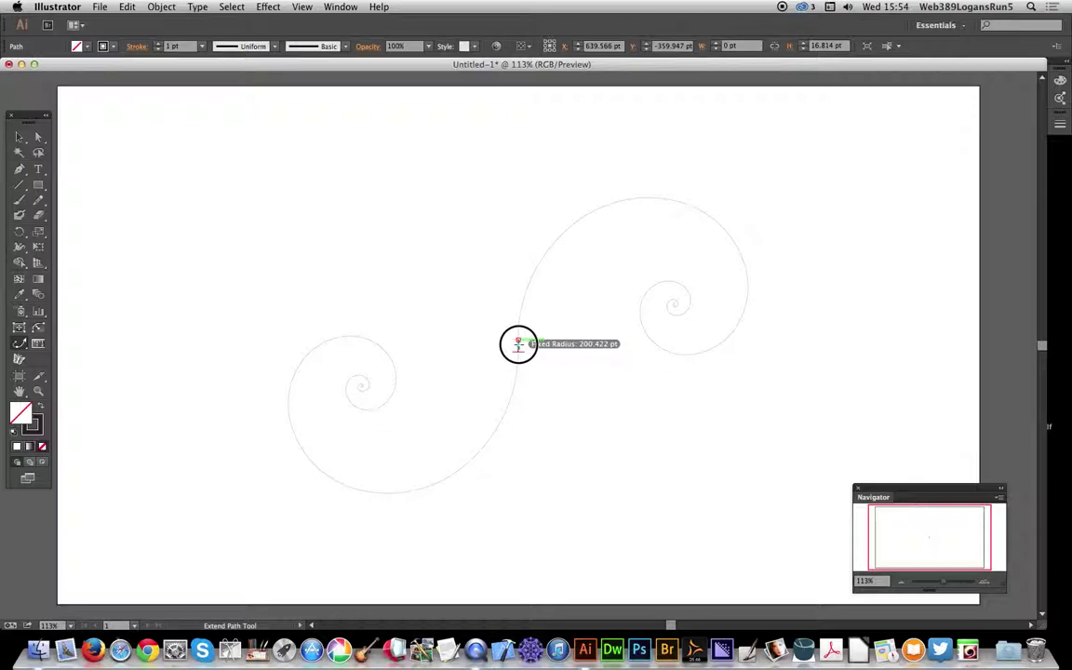
left_click_drag(518, 344, 519, 344)
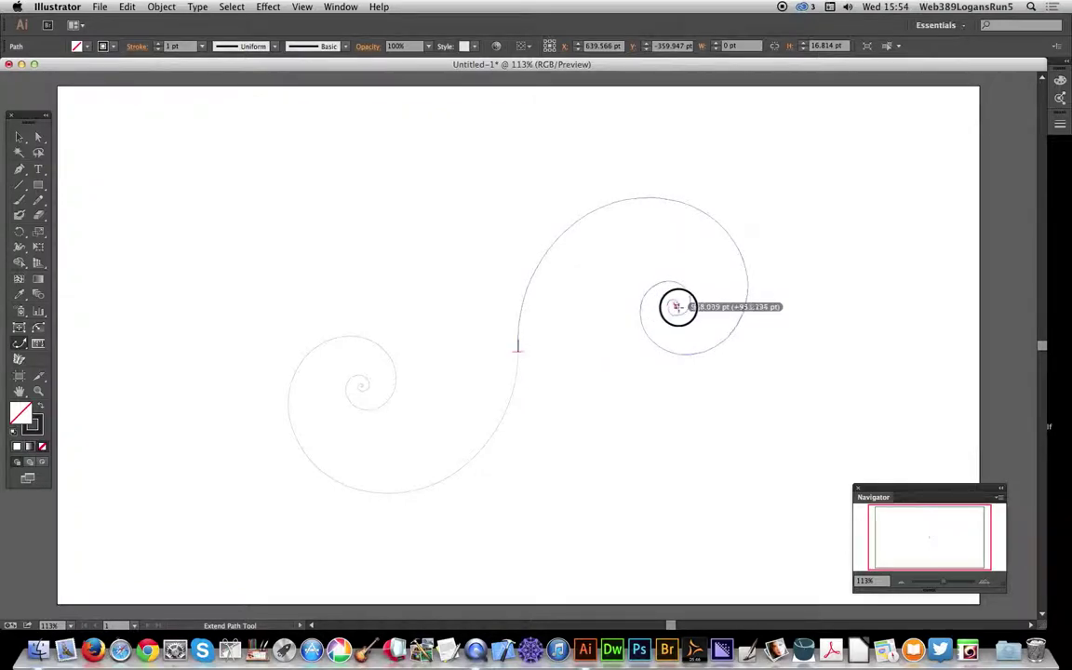
left_click(677, 308)
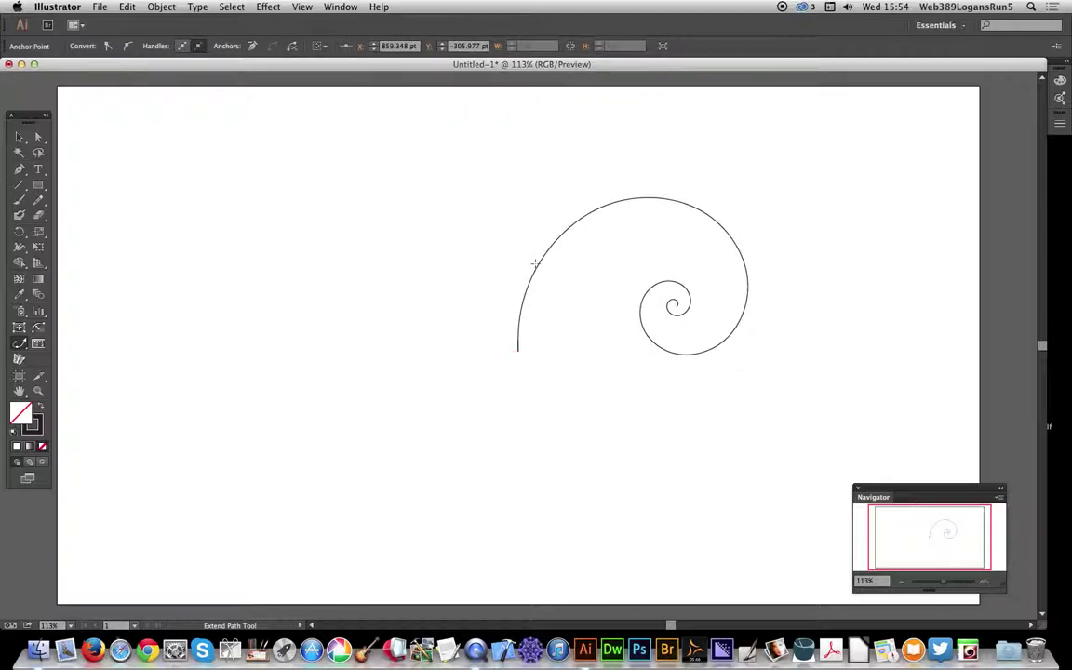
Select the finished spiral and hide it, leaving only the short stub.
left_click(21, 136)
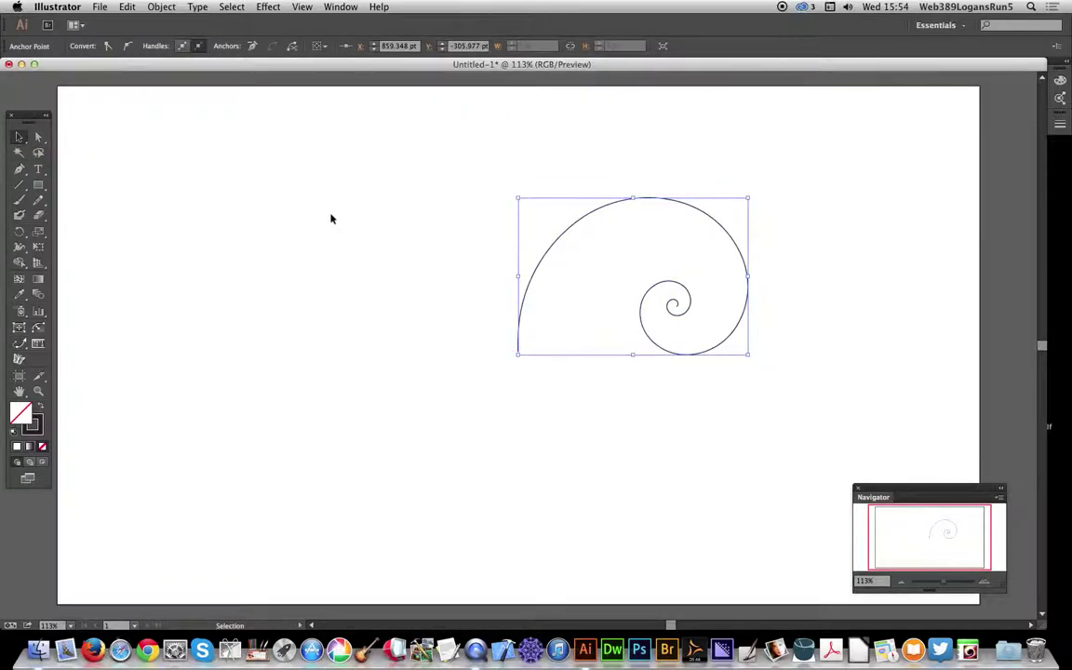
key("a")
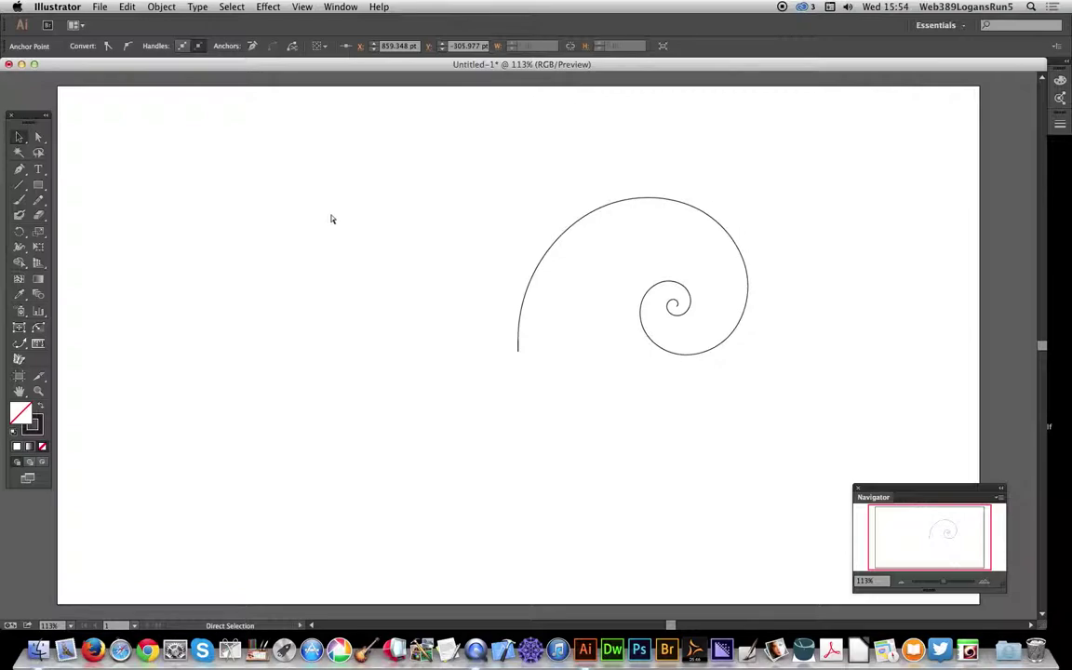
key("Delete")
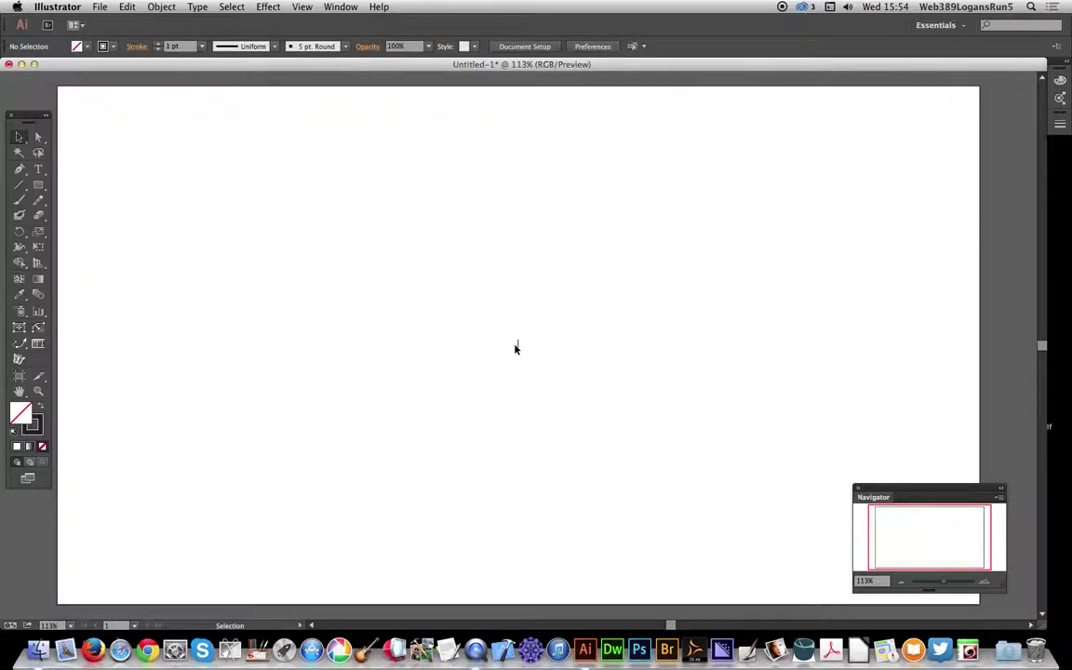
Extend the stub into a larger right-hand spiral curl, then hide it so the artboard looks blank.
left_click(520, 347)
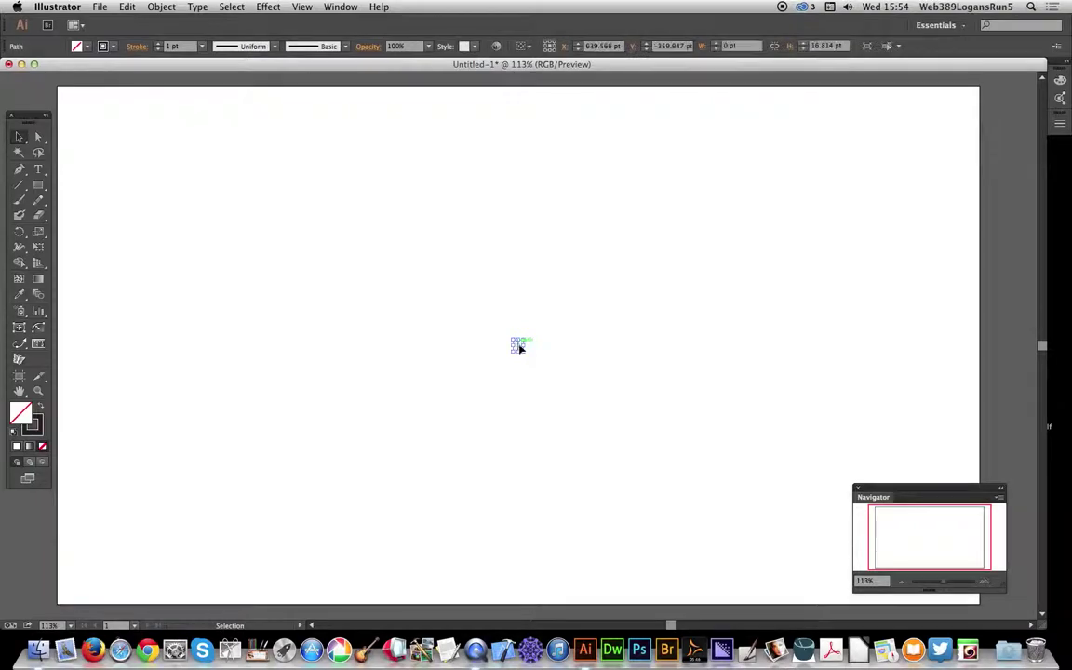
left_click(19, 343)
left_click_drag(519, 343, 793, 280)
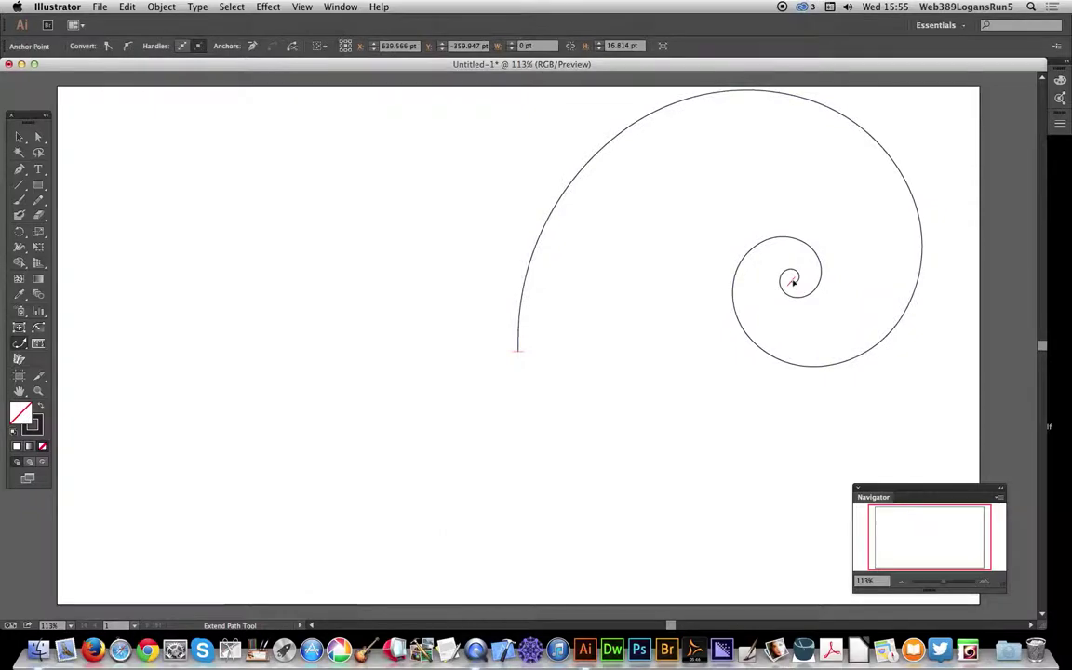
left_click(19, 137)
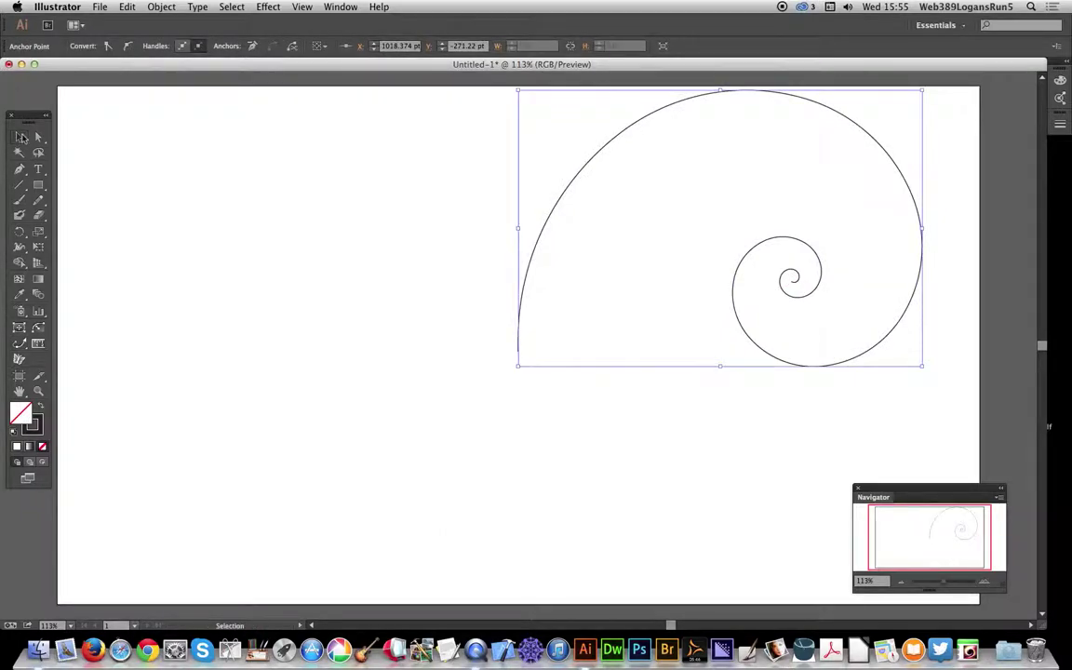
key("Delete")
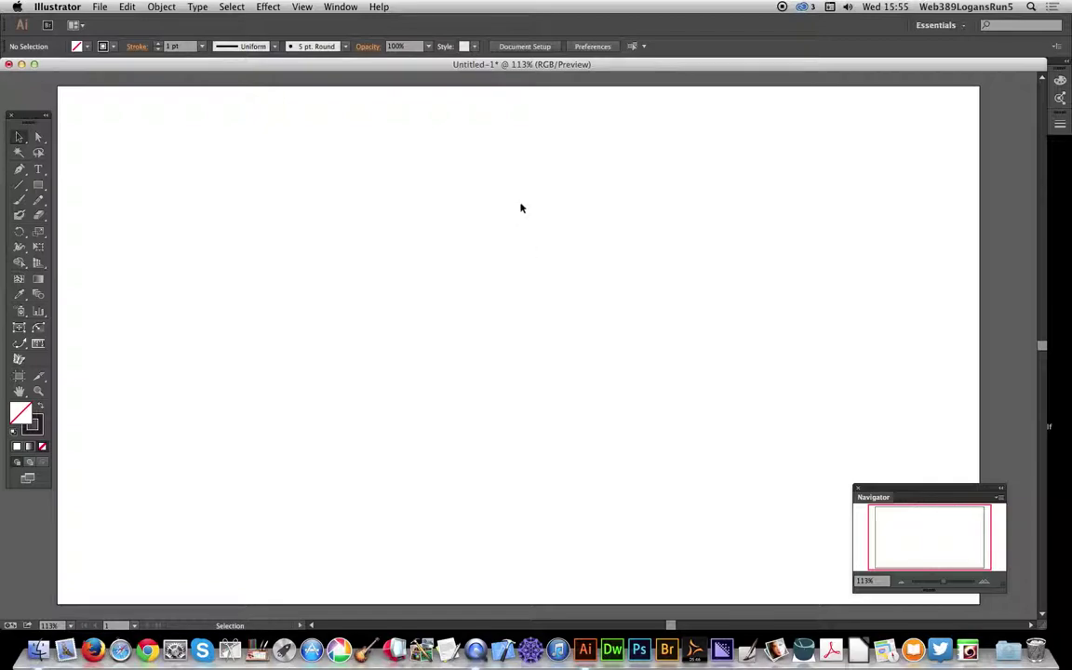
Use Object > Show All to reveal every spiral, then drag the nested group to the artboard centre.
left_click(164, 7)
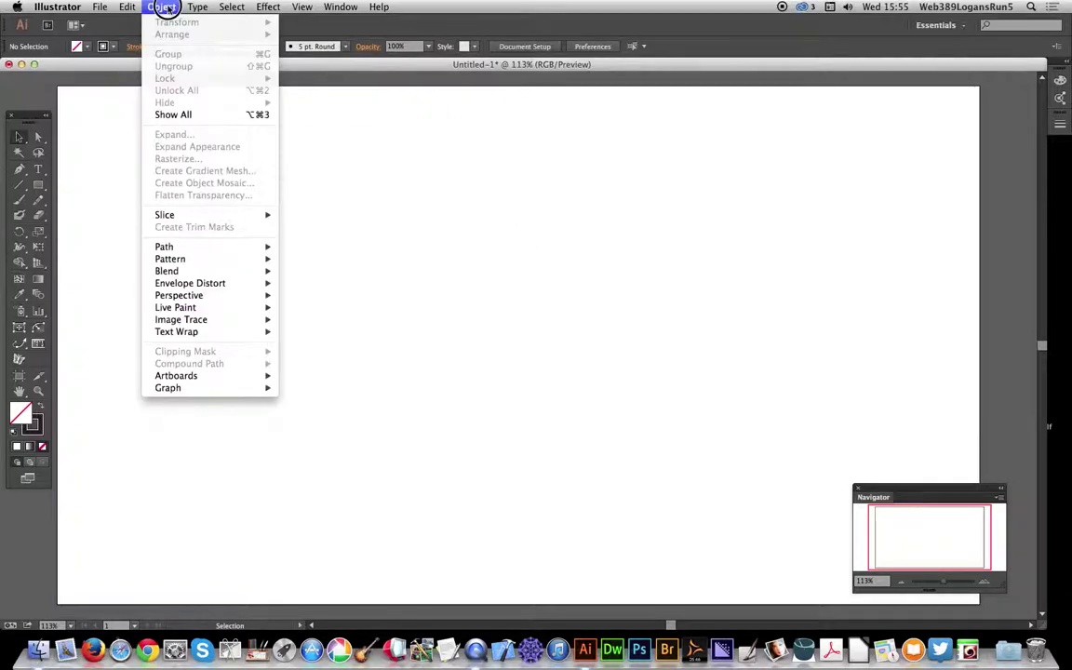
left_click(180, 115)
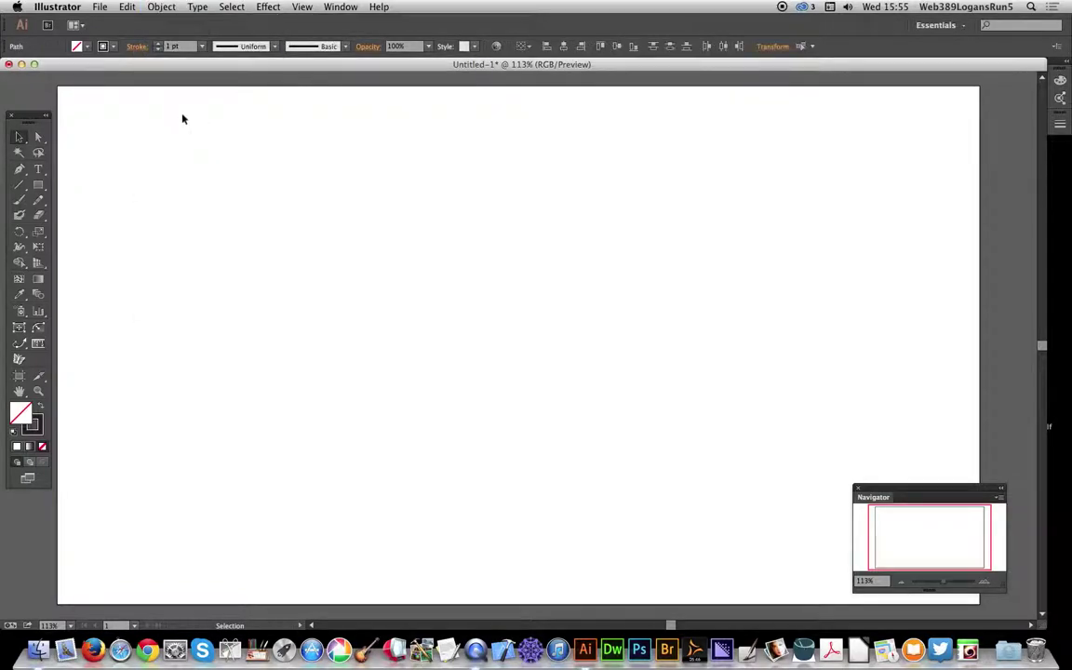
left_click(476, 172)
left_click_drag(474, 125, 699, 376)
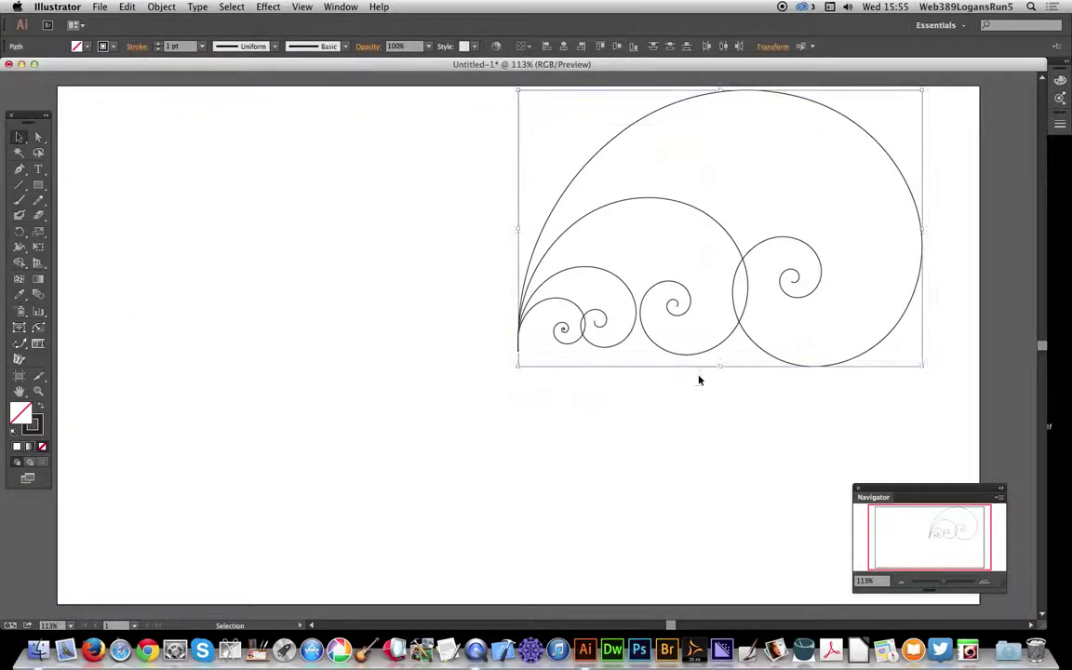
left_click_drag(438, 110, 508, 513)
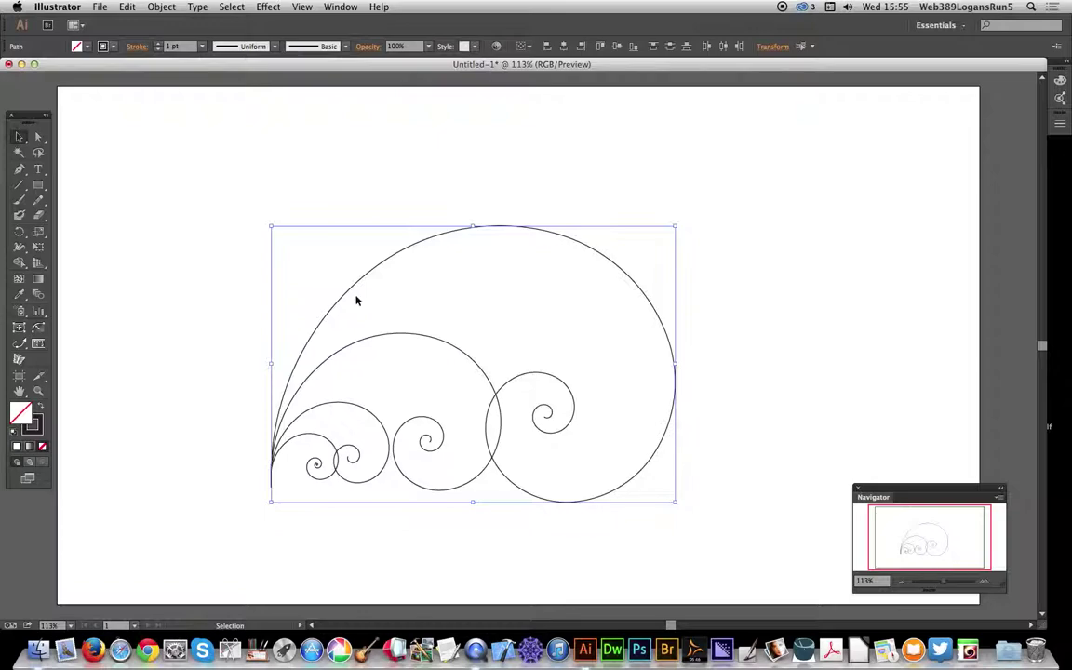
Give the spiral strokes an 8 pt weight with the Width Profile 1 taper.
left_click(199, 46)
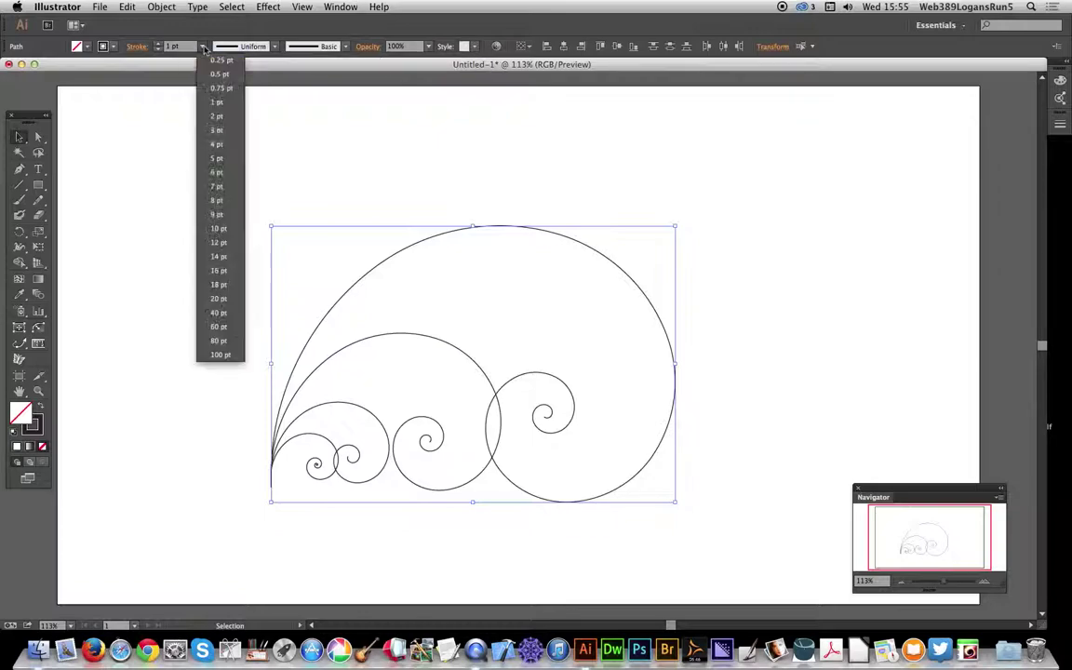
left_click(217, 200)
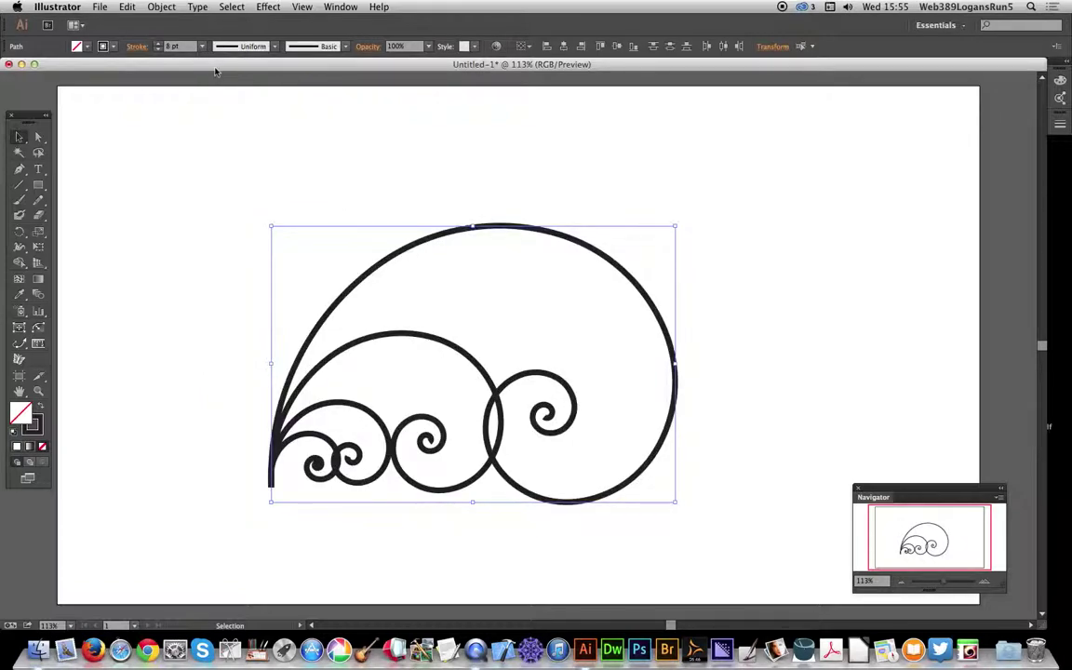
left_click(257, 47)
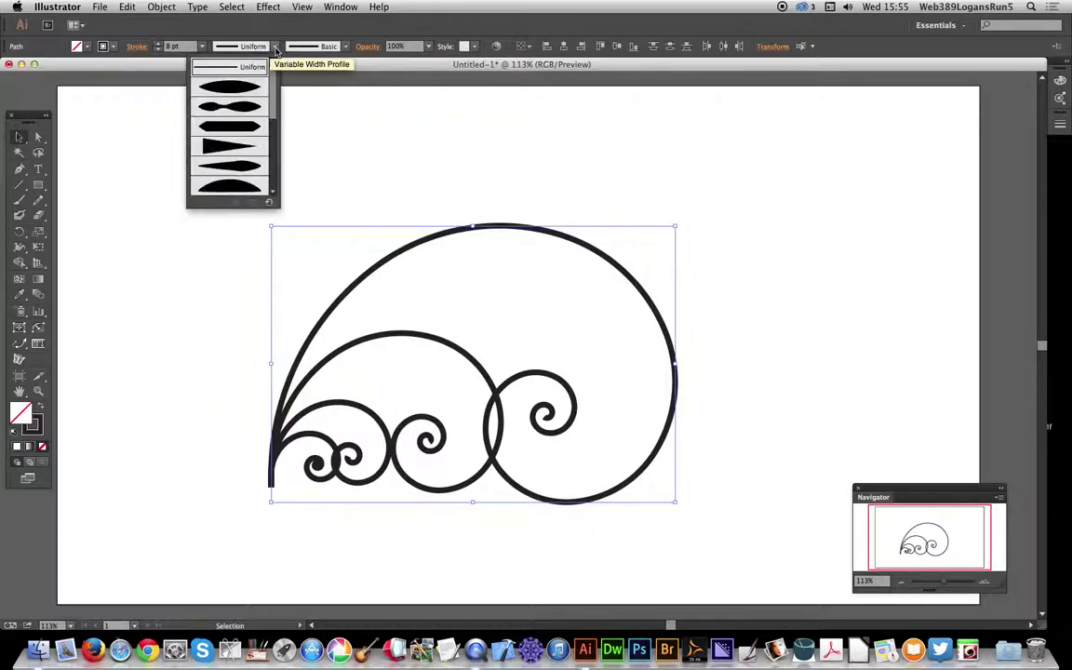
left_click(223, 93)
Expand the appearance of the whole spiral design into solid black filled shapes.
left_click_drag(219, 226, 662, 559)
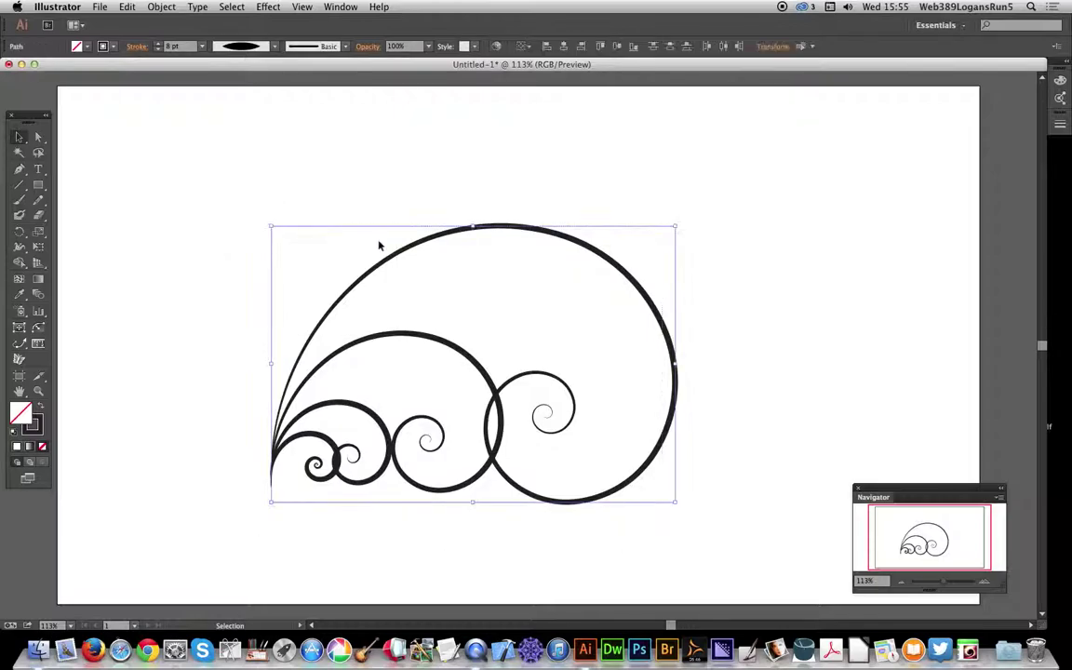
left_click(161, 7)
left_click(189, 148)
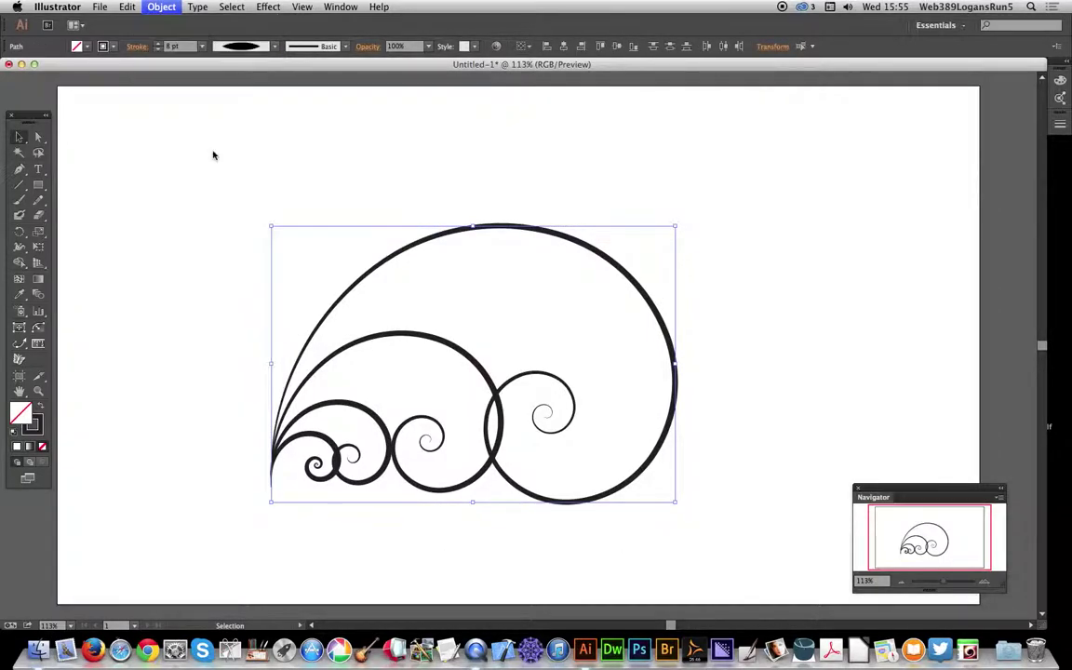
left_click_drag(243, 196, 561, 562)
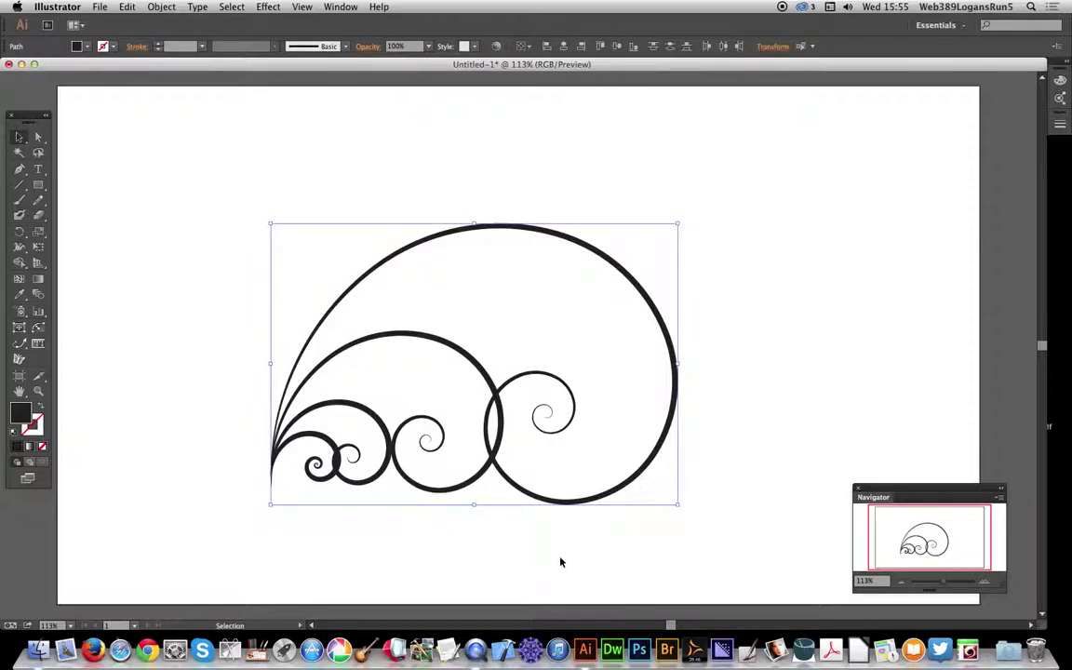